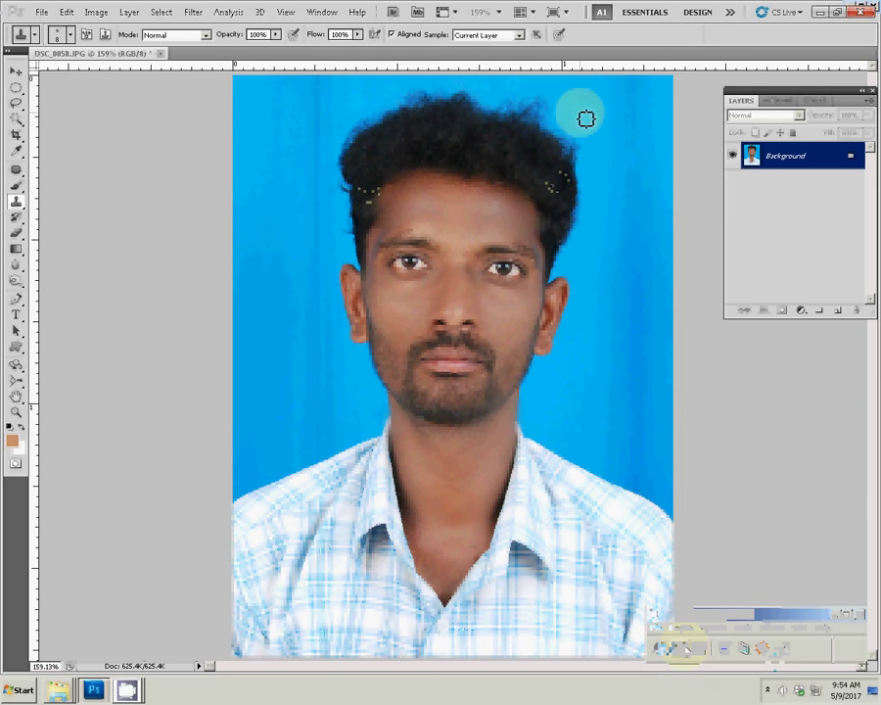
# With a 25 px Clone Stamp, cover the patch at the top of the hair with blue background.
pyautogui.press(']')
pyautogui.press(']')
pyautogui.press(']')
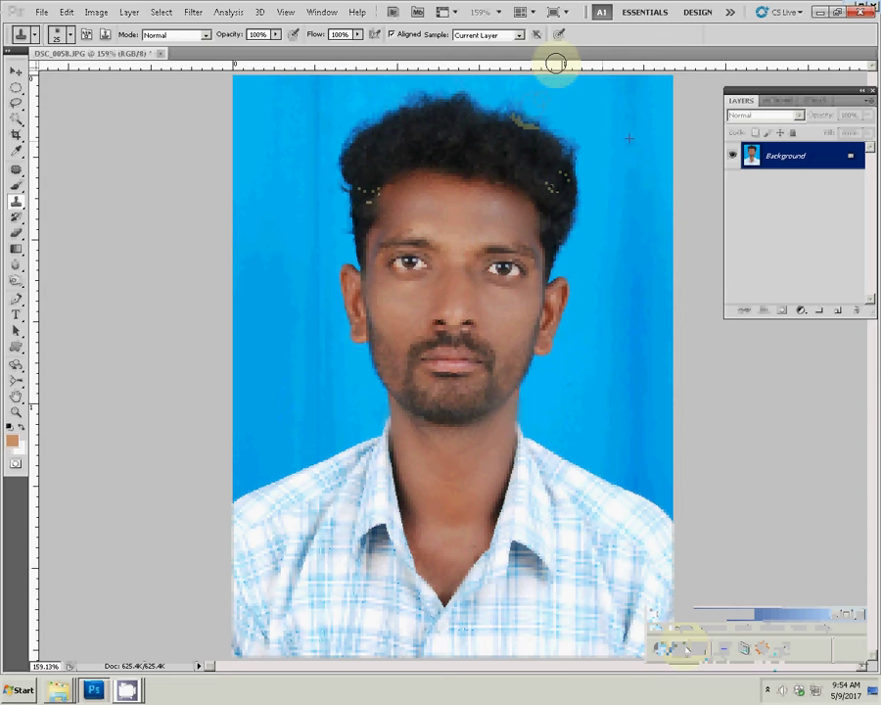
pyautogui.keyDown('alt'); pyautogui.click(402, 89); pyautogui.keyUp('alt')
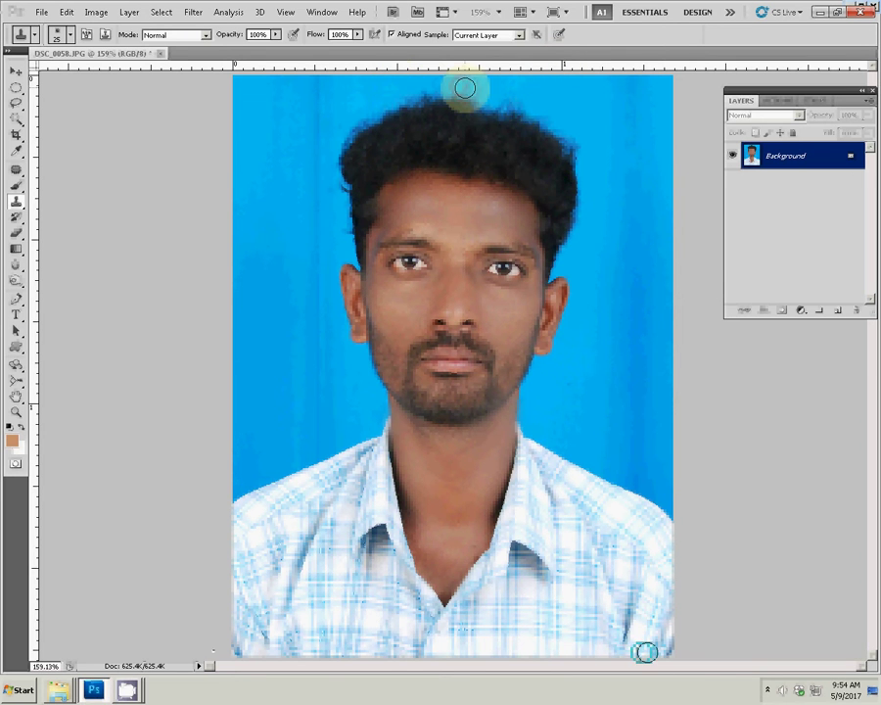
pyautogui.moveTo(513, 108)
pyautogui.mouseDown()
pyautogui.moveTo(513, 131)
pyautogui.moveTo(480, 114)
pyautogui.mouseUp()
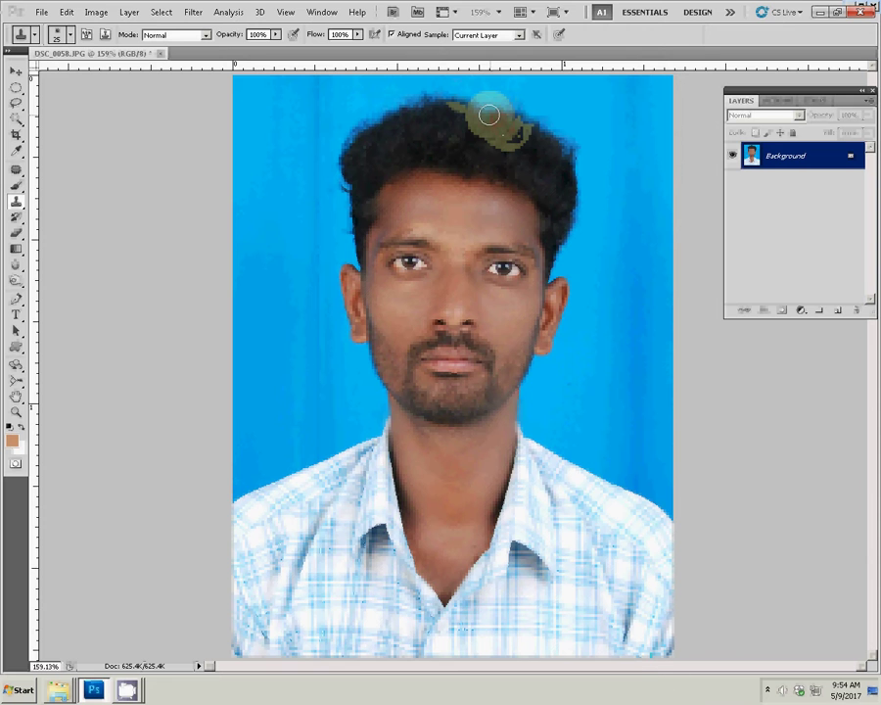
# Clone over the marks on the left and right of the shirt, then float the photo window.
pyautogui.keyDown('alt'); pyautogui.click(321, 173); pyautogui.keyUp('alt')
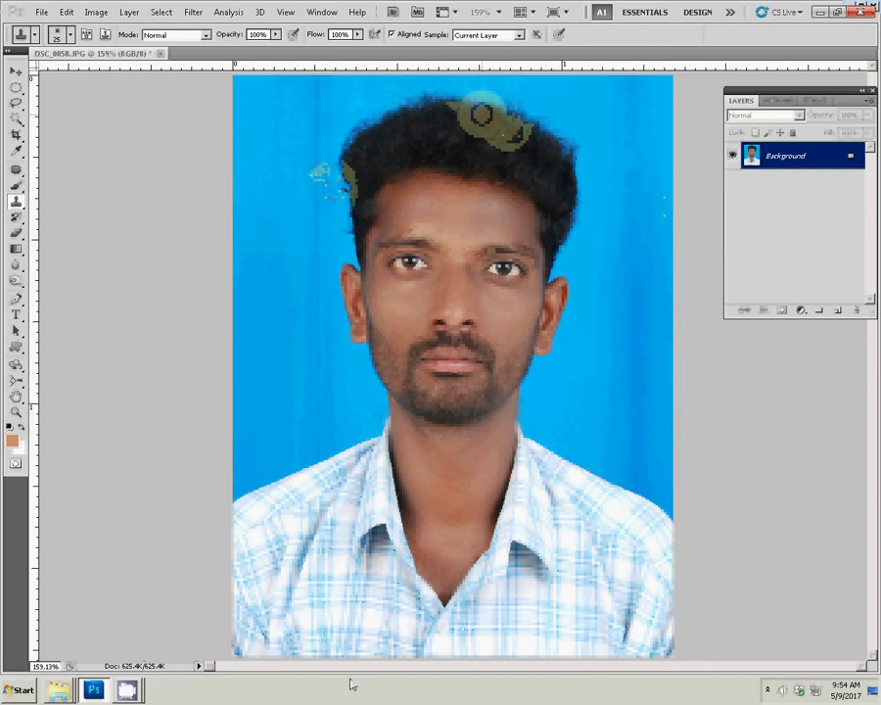
pyautogui.moveTo(301, 549); pyautogui.dragTo(308, 533)
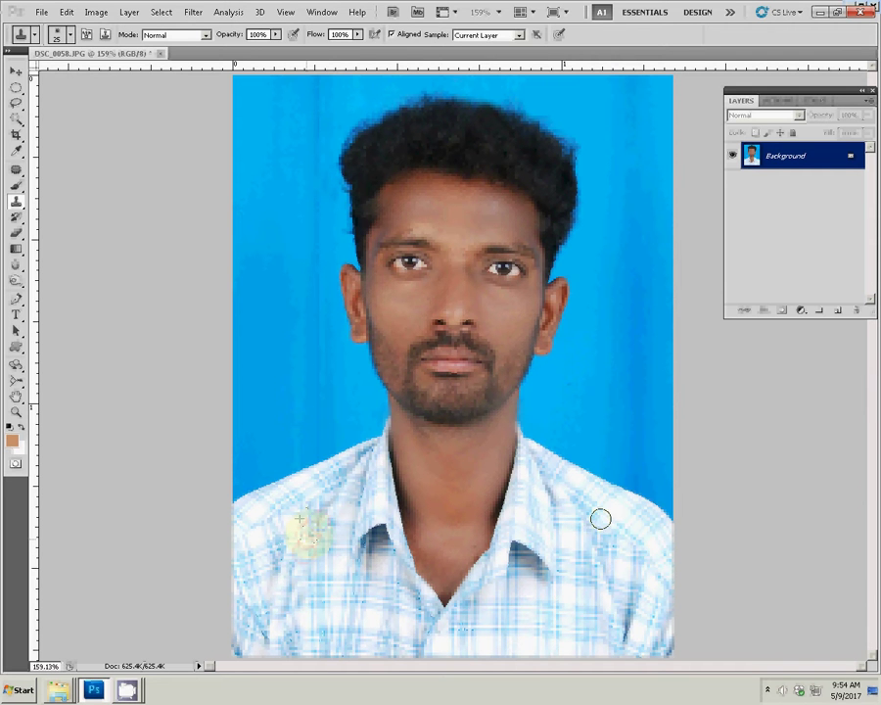
pyautogui.keyDown('alt'); pyautogui.click(586, 563); pyautogui.keyUp('alt')
pyautogui.moveTo(589, 546); pyautogui.dragTo(595, 605)
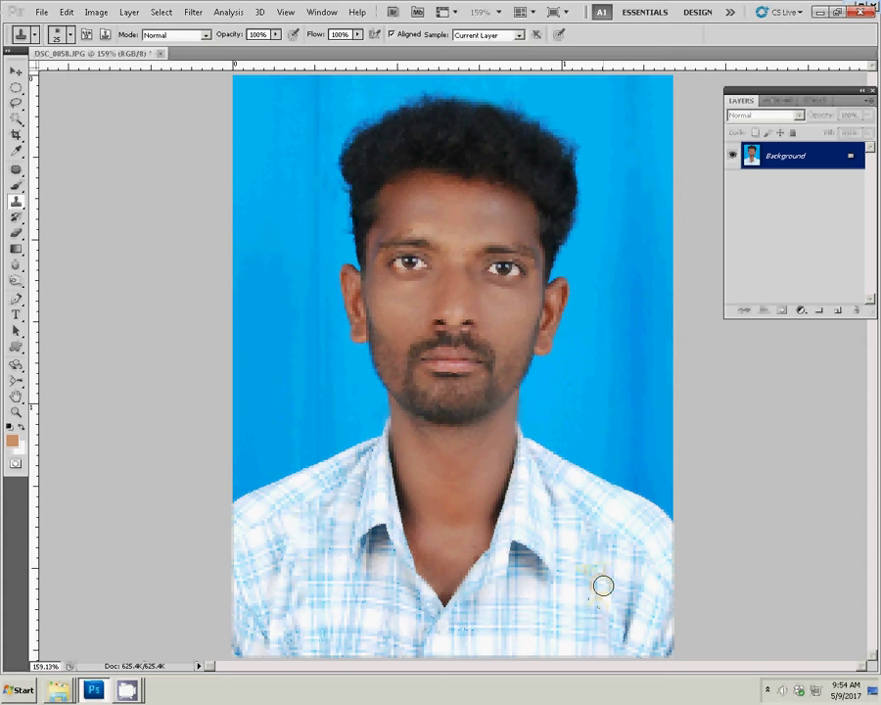
pyautogui.moveTo(722, 53); pyautogui.dragTo(715, 75)
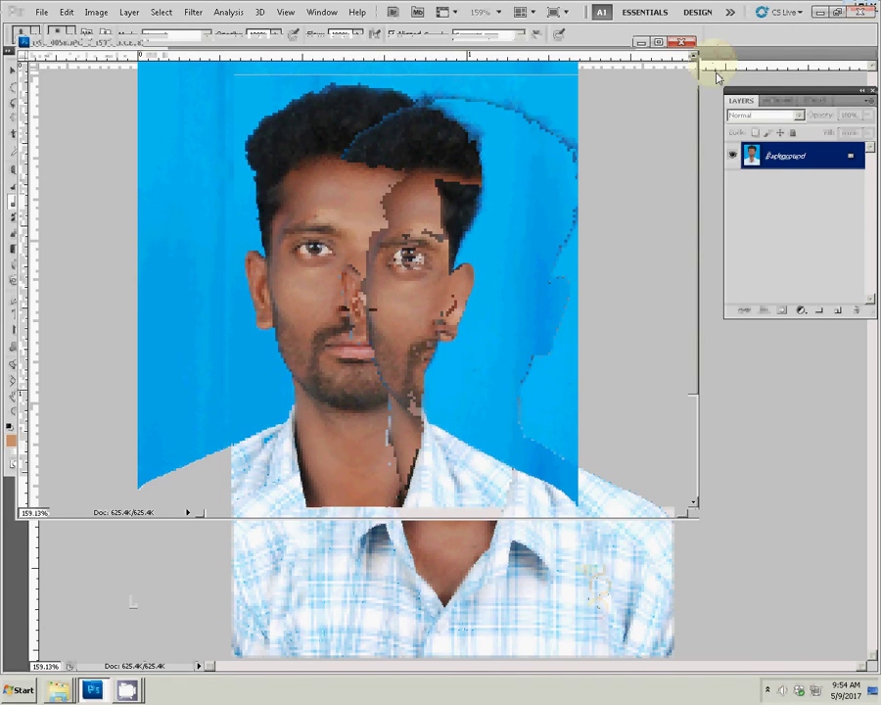
# Apply a Levels adjustment with the white input lowered to 248.
pyautogui.hotkey('ctrl', 'l')
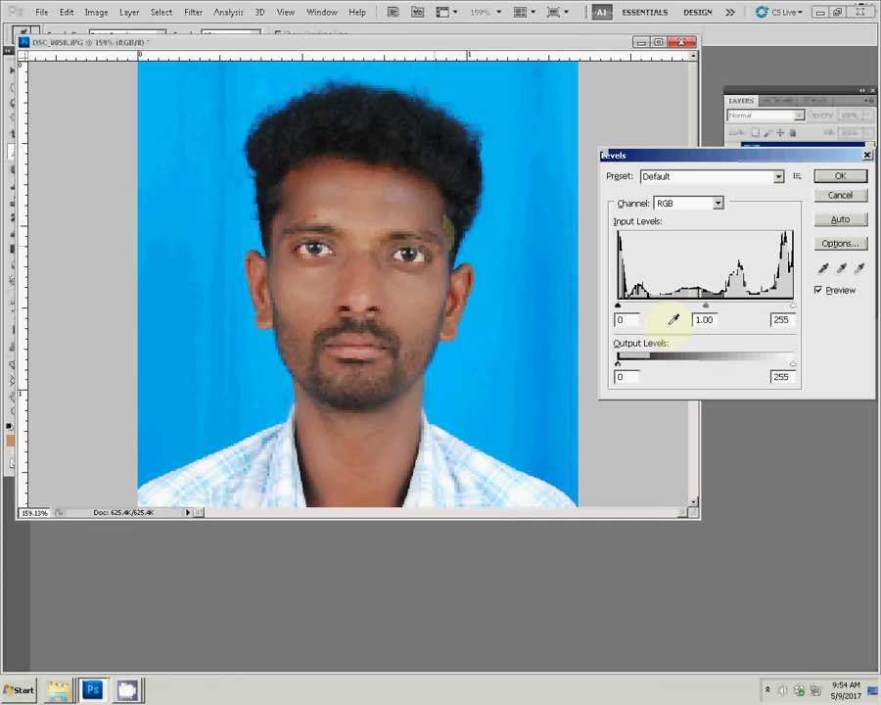
pyautogui.moveTo(794, 305); pyautogui.dragTo(789, 306)
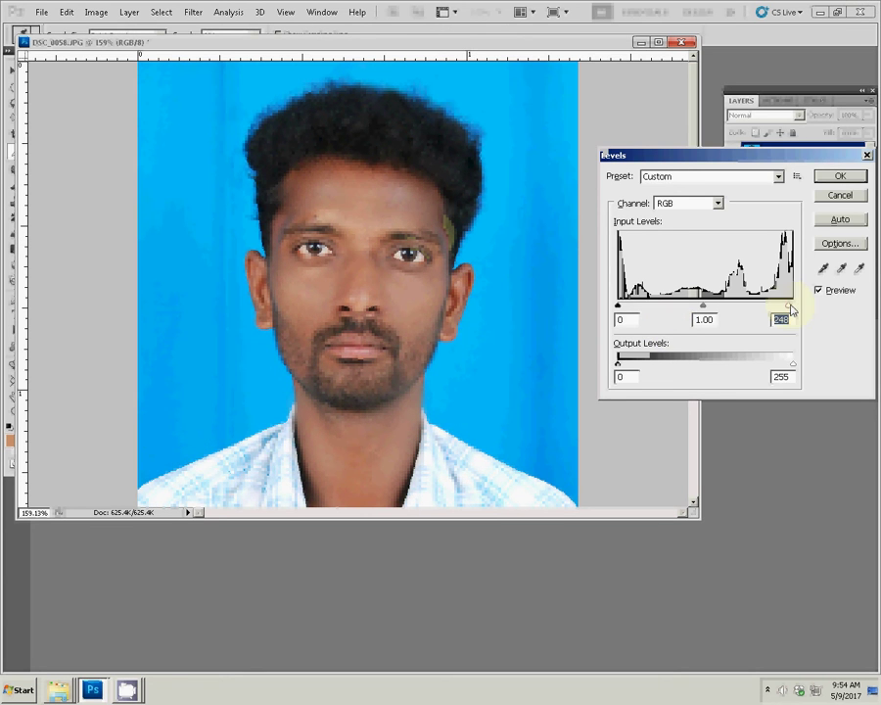
pyautogui.press('Return')
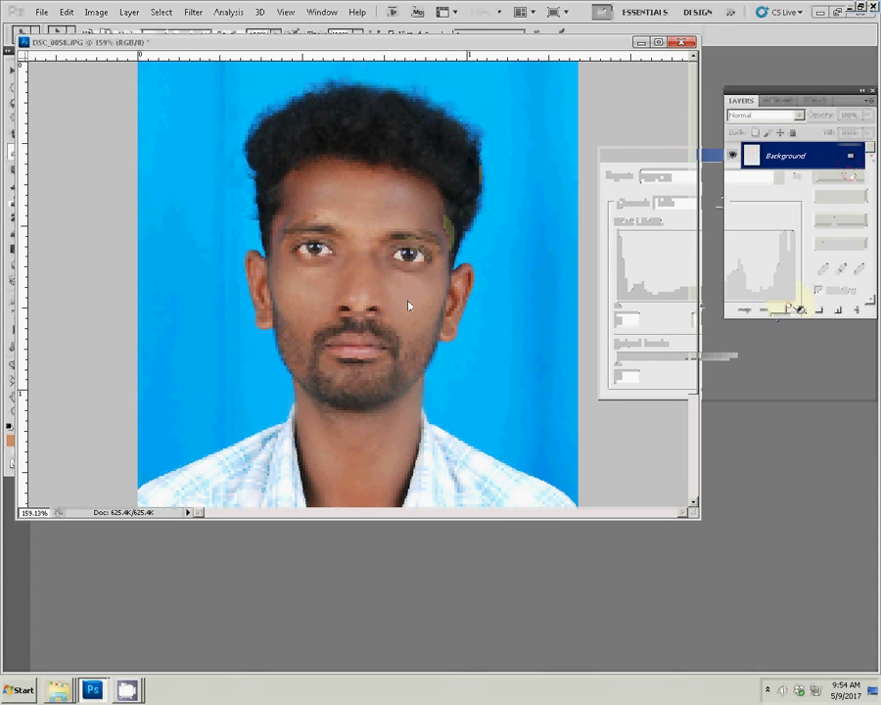
# Fit the photo window to the screen using the Zoom tool's Fit on Screen.
pyautogui.rightClick(480, 355)
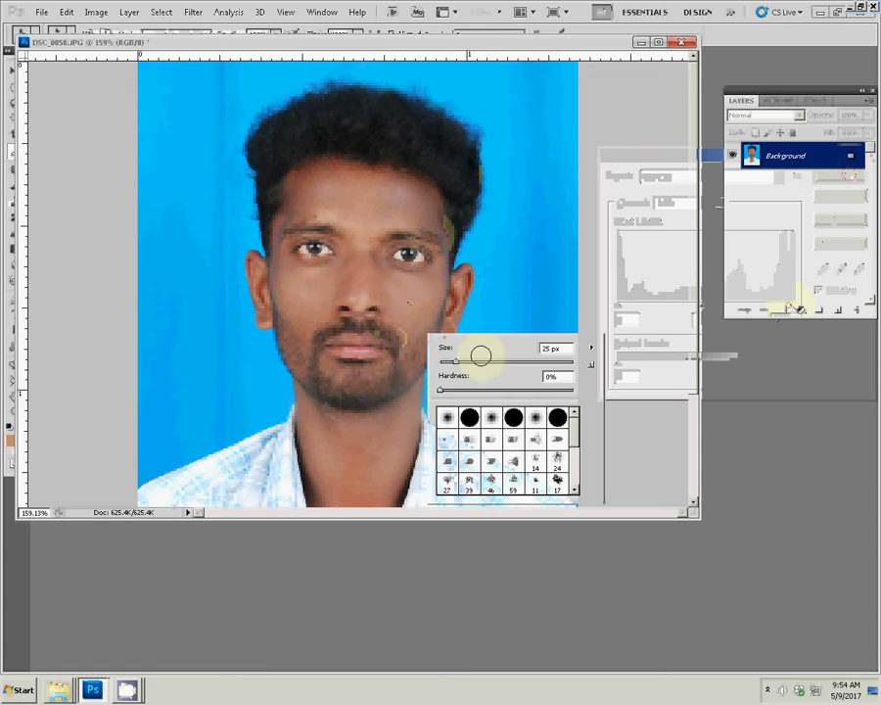
pyautogui.press('Escape')
pyautogui.press('z')
pyautogui.rightClick(503, 306)
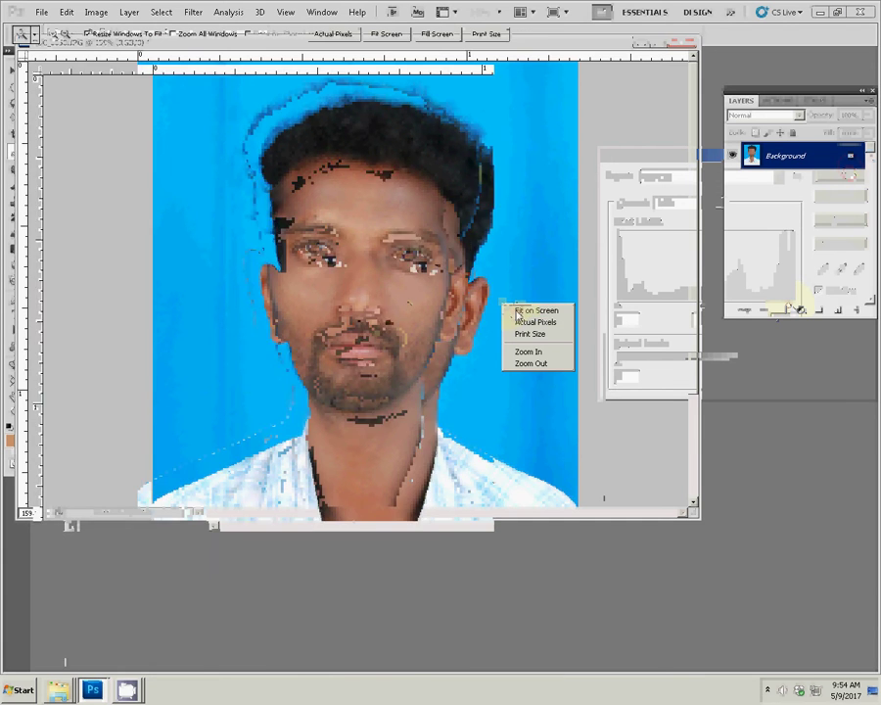
pyautogui.click(519, 310)
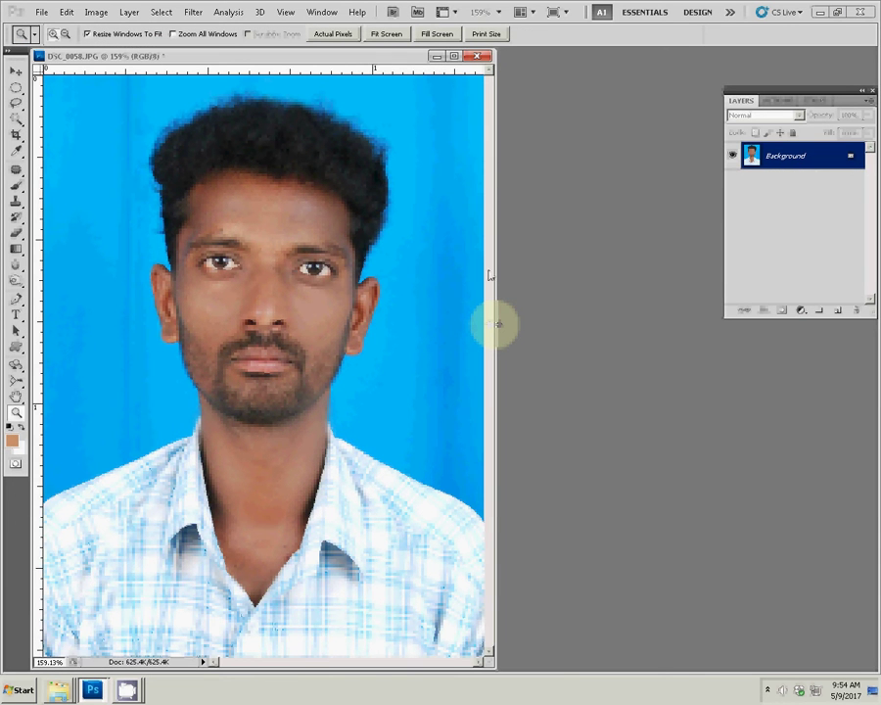
# Run Action 1 from the Actions panel to build the eight-photo sheet.
pyautogui.click(791, 102)
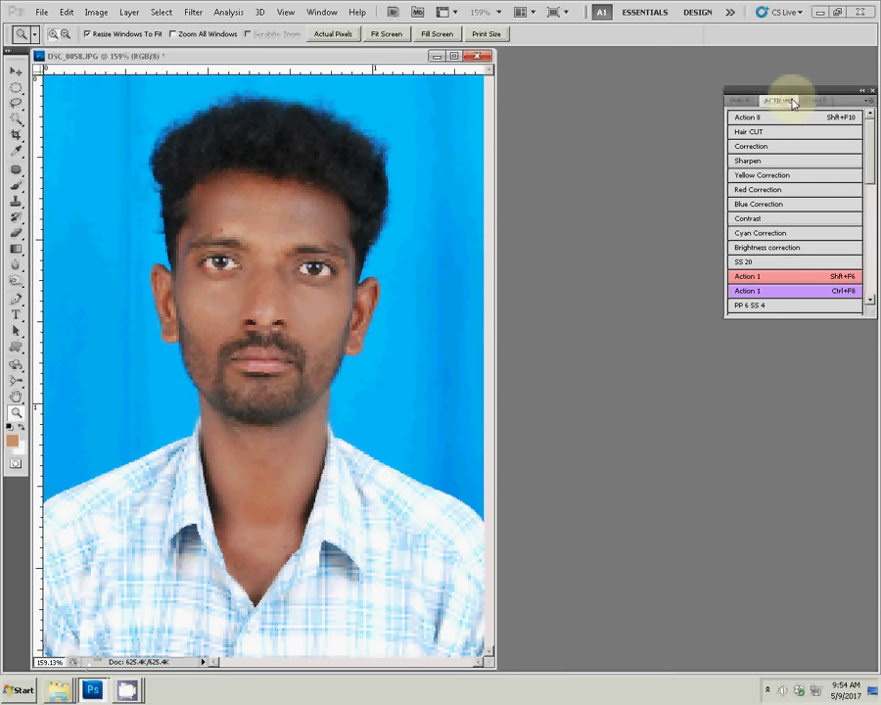
pyautogui.scroll(-1, 771, 223)
pyautogui.scroll(-1, 772, 225)
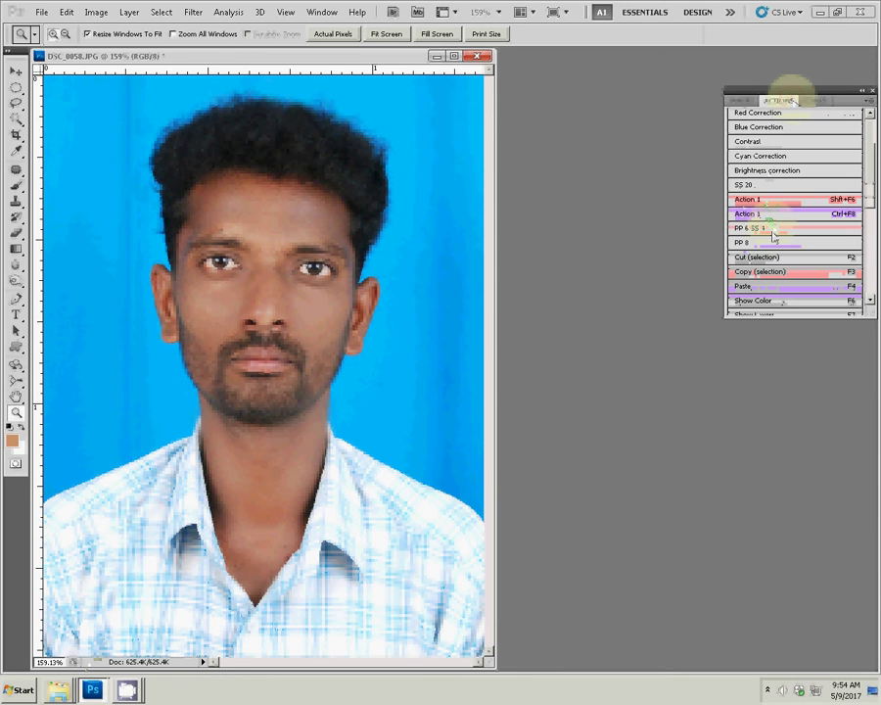
pyautogui.click(850, 215)
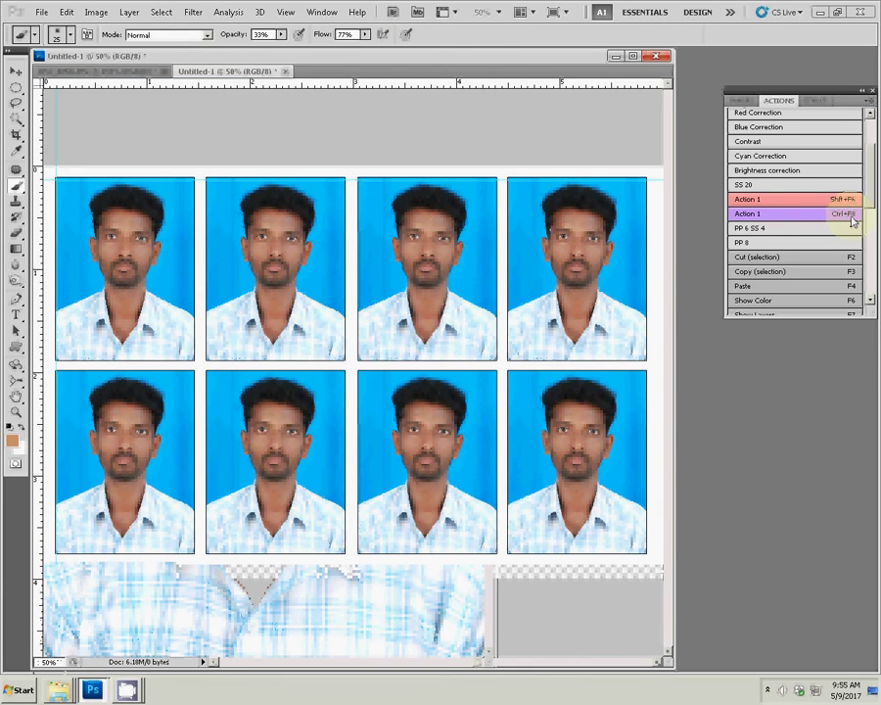
# Rotate the whole sheet 90° clockwise.
pyautogui.click(96, 12)
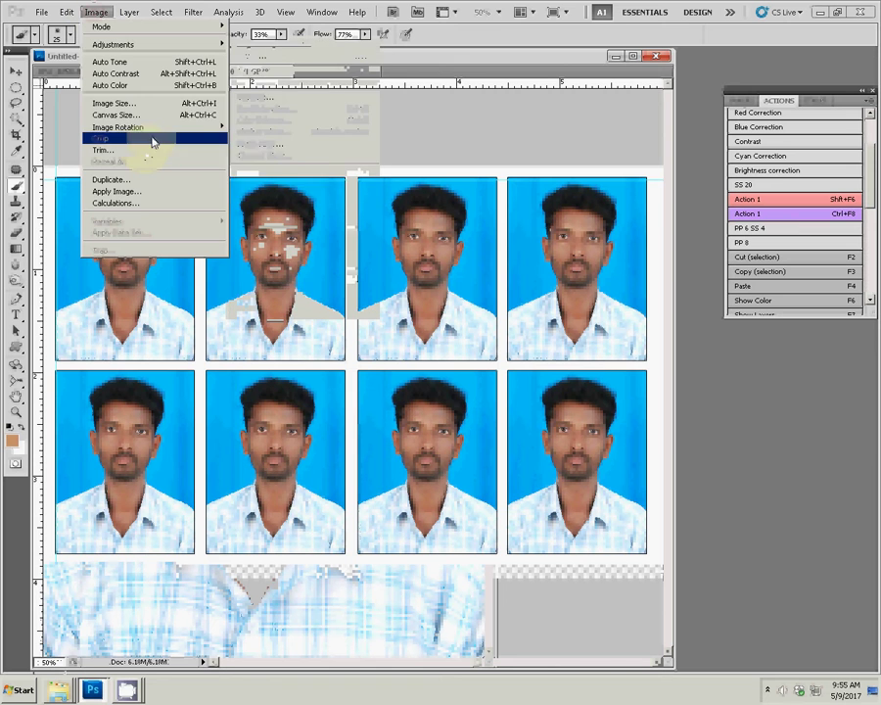
pyautogui.moveTo(117, 127)
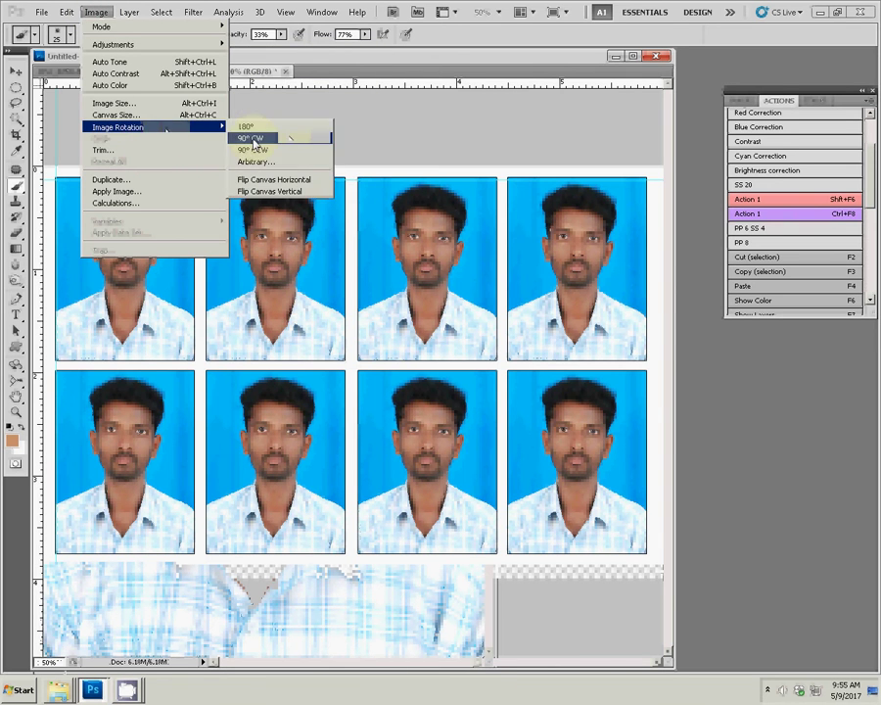
pyautogui.click(253, 138)
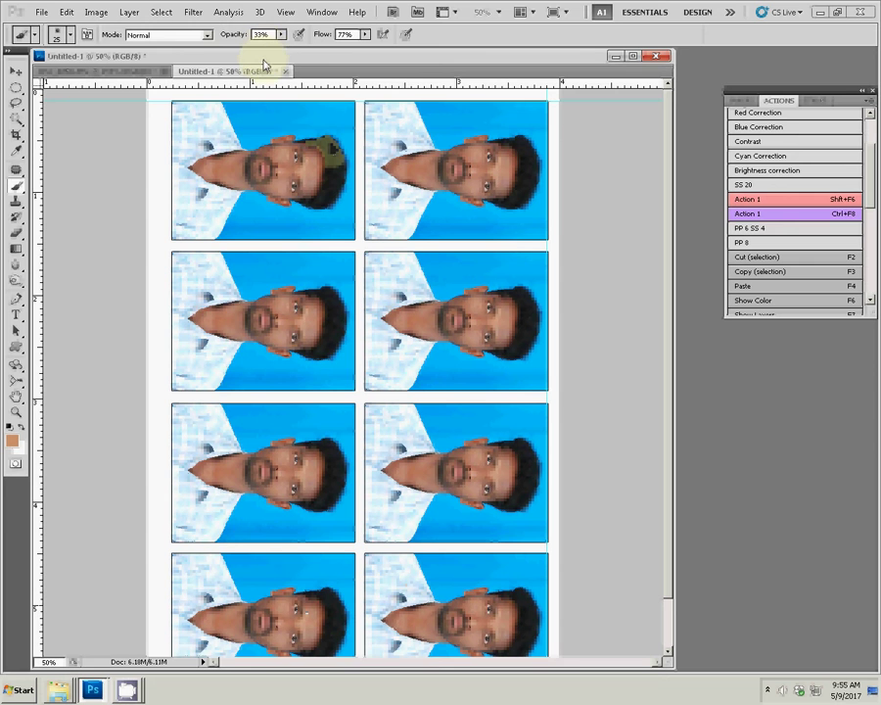
pyautogui.click(41, 11)
pyautogui.moveTo(55, 274)
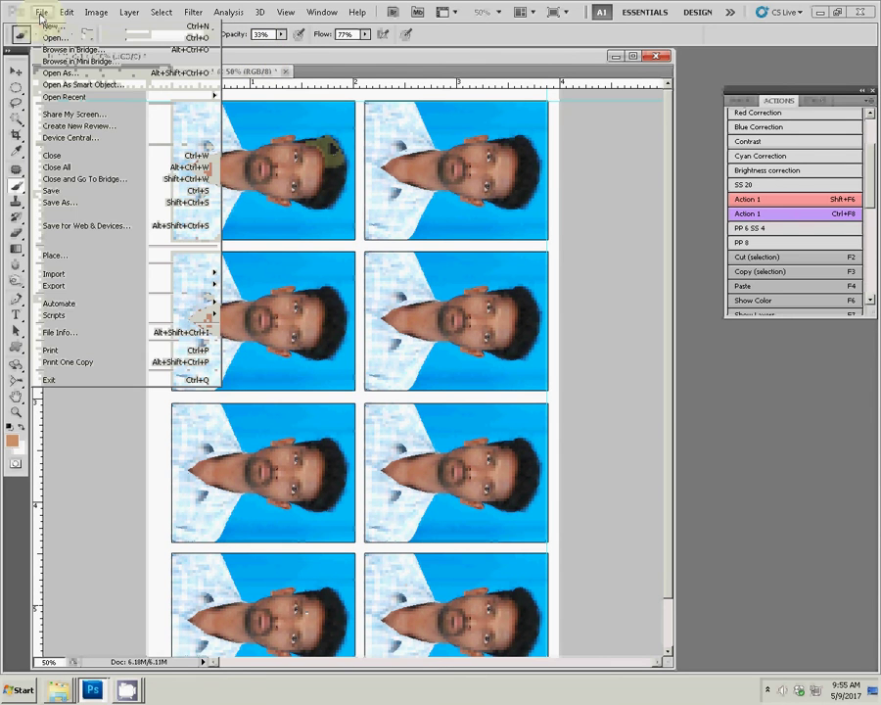
# Review the sheet's 10.27 × 15.42 cm print settings, cancel without printing, and bring up Save As.
pyautogui.click(52, 353)
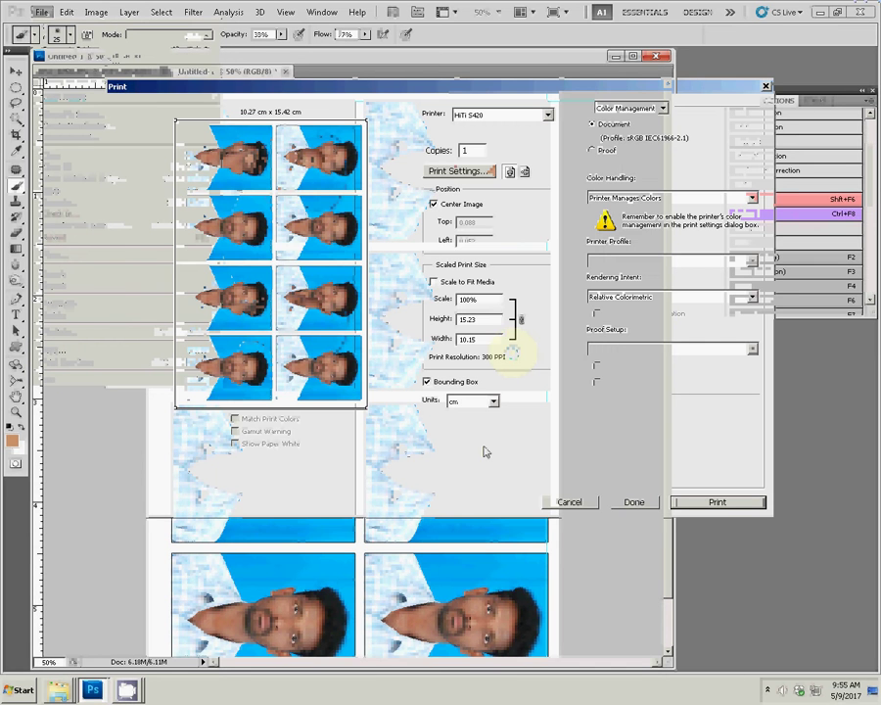
pyautogui.click(568, 502)
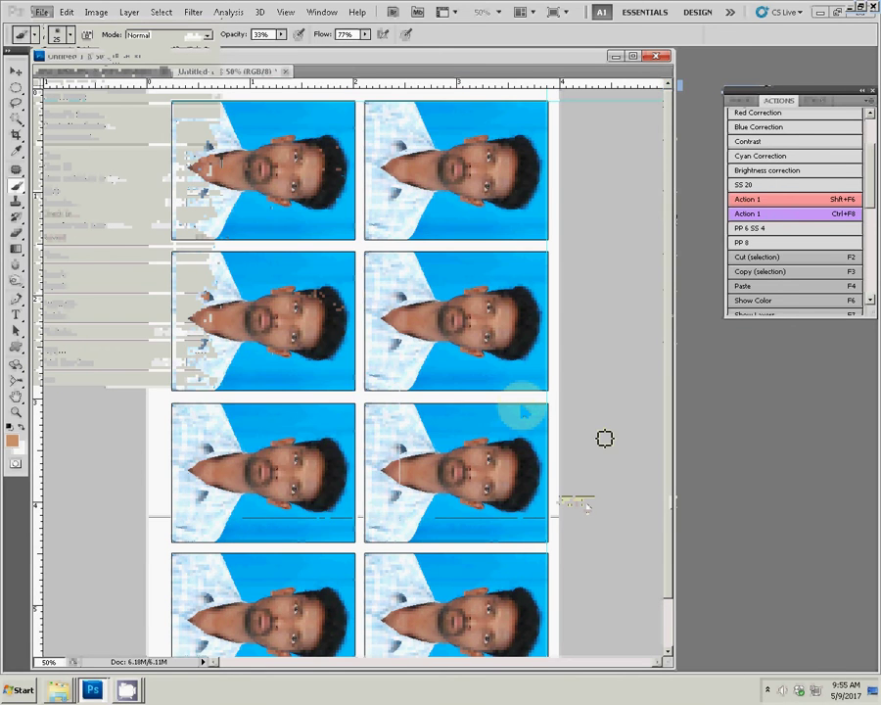
pyautogui.hotkey('ctrl', 's')
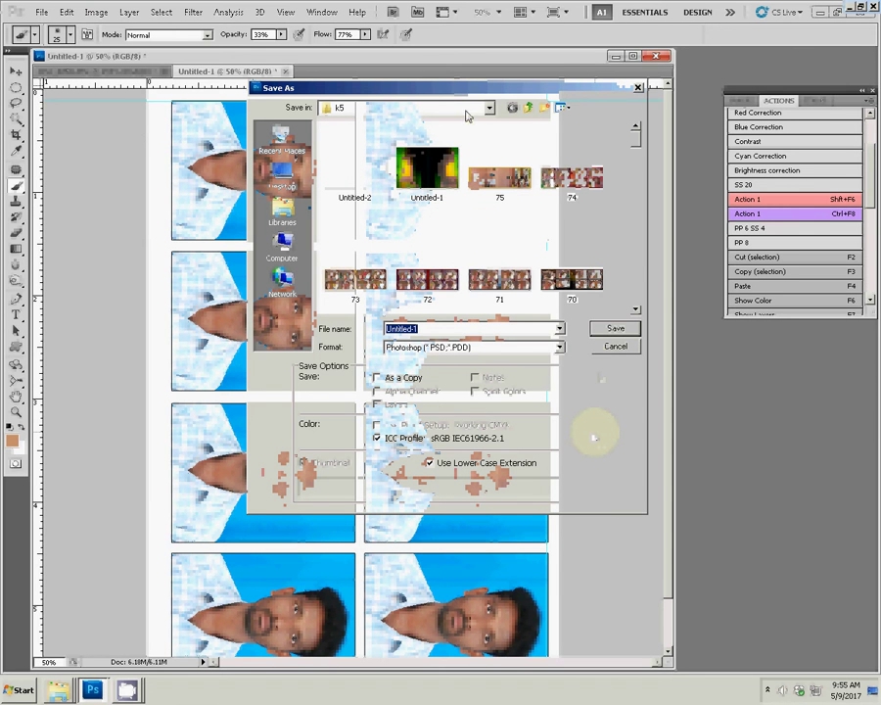
# Save the sheet in the Pictures library as JPEG 'qqqqqqq', accepting the JPEG options.
pyautogui.click(292, 262)
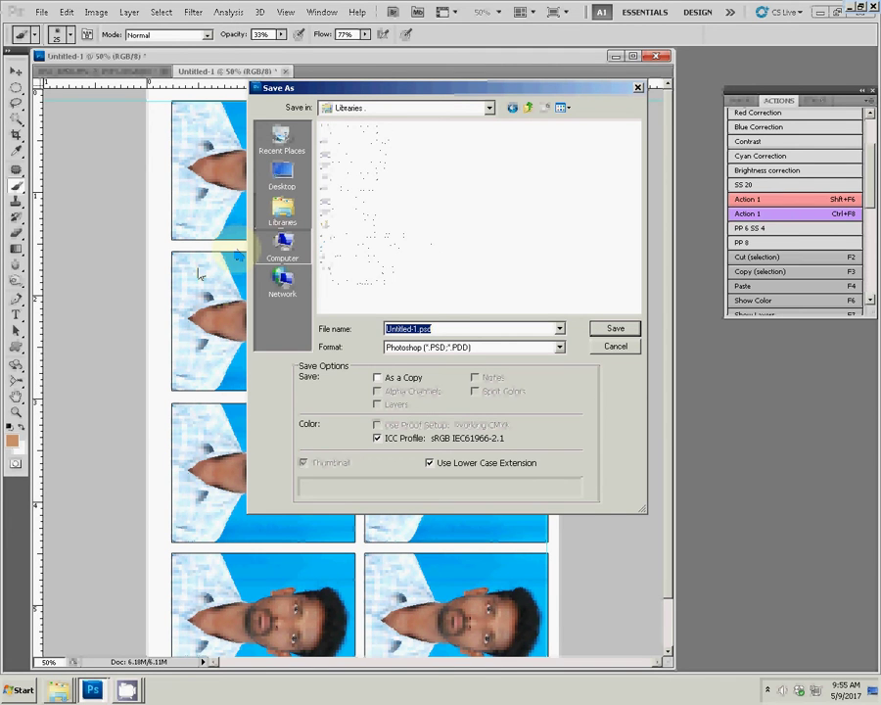
pyautogui.click(366, 176)
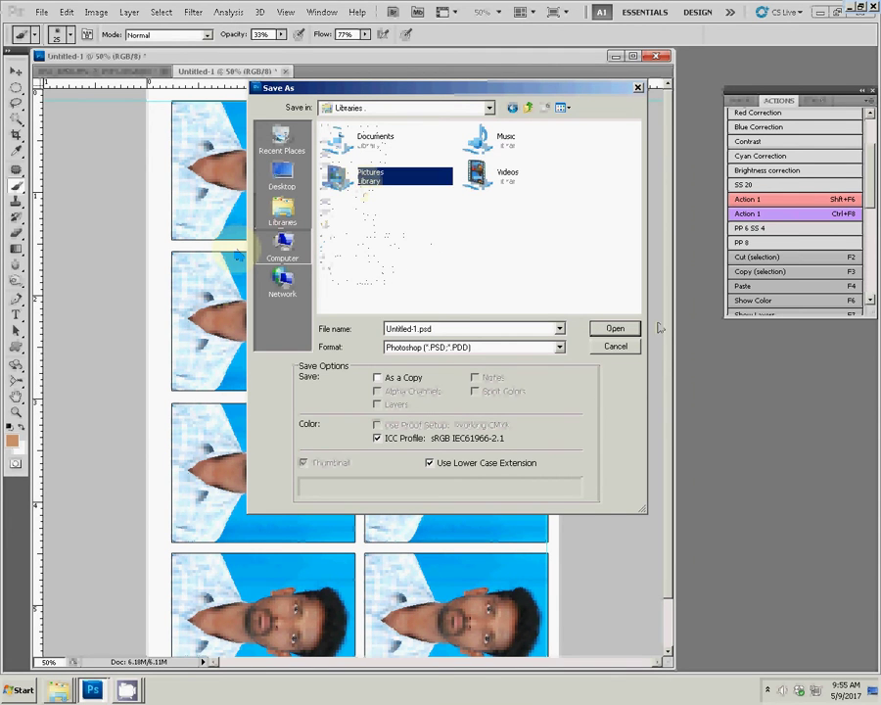
pyautogui.click(615, 328)
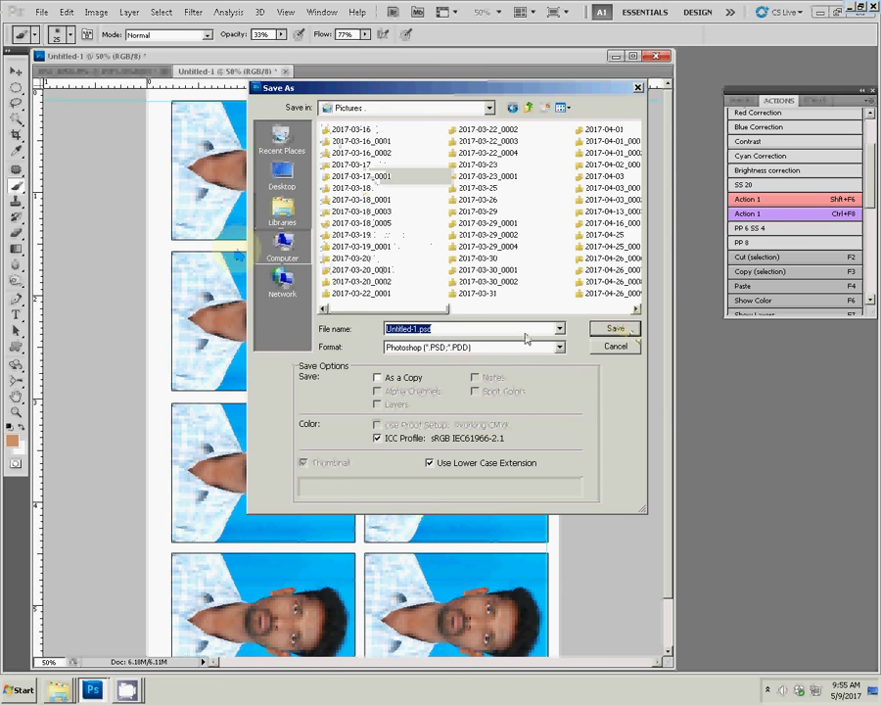
pyautogui.click(469, 346)
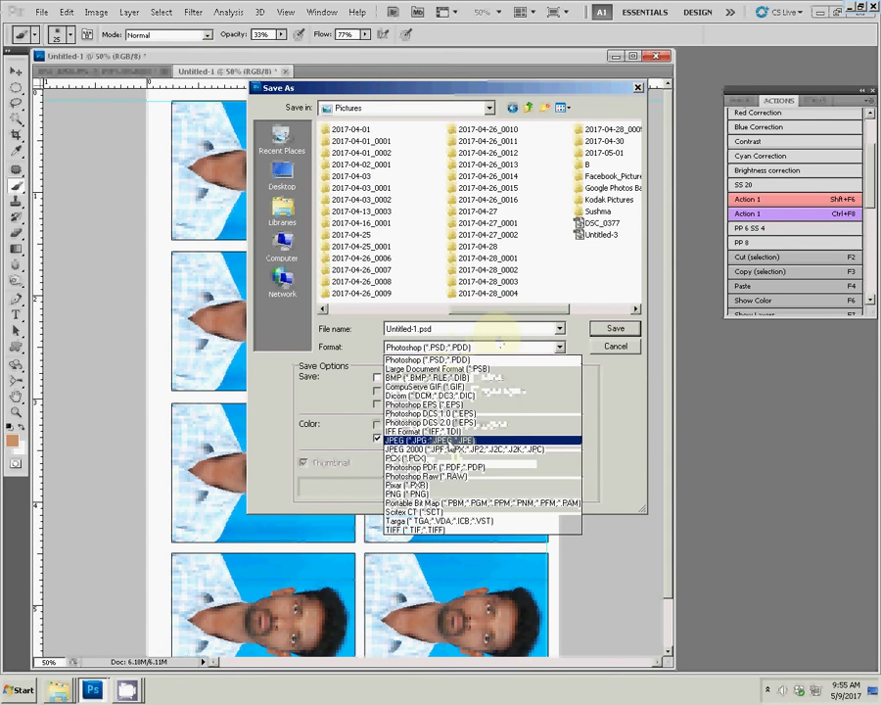
pyautogui.click(450, 443)
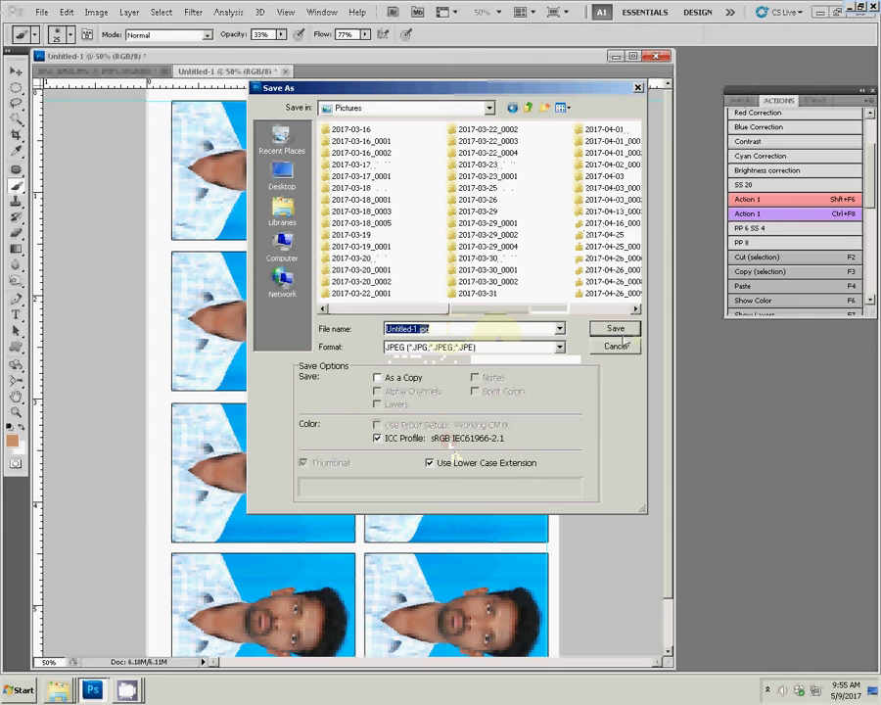
pyautogui.write('qqqqqqq')
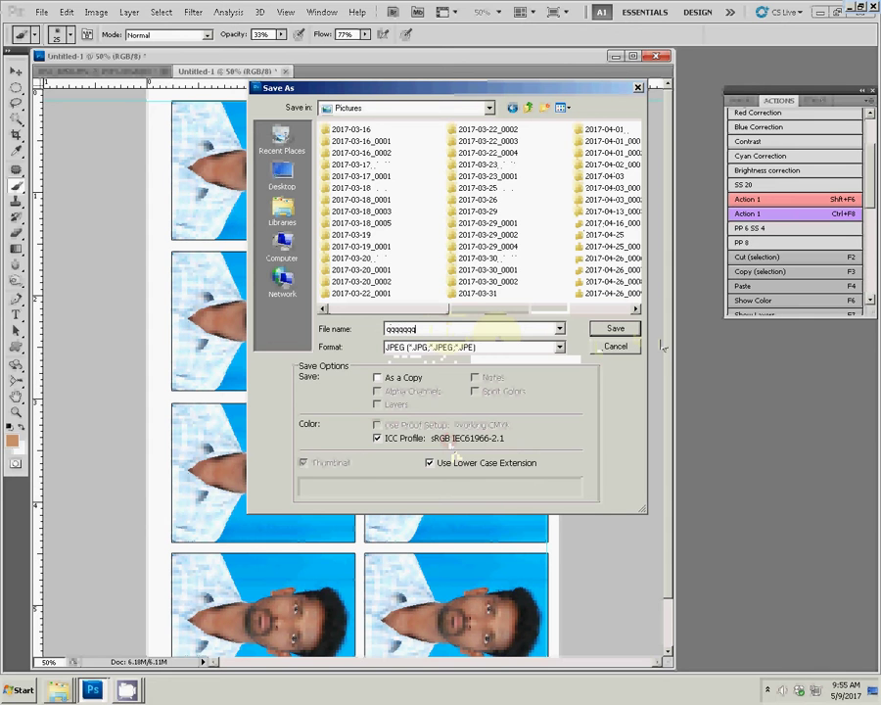
pyautogui.click(623, 333)
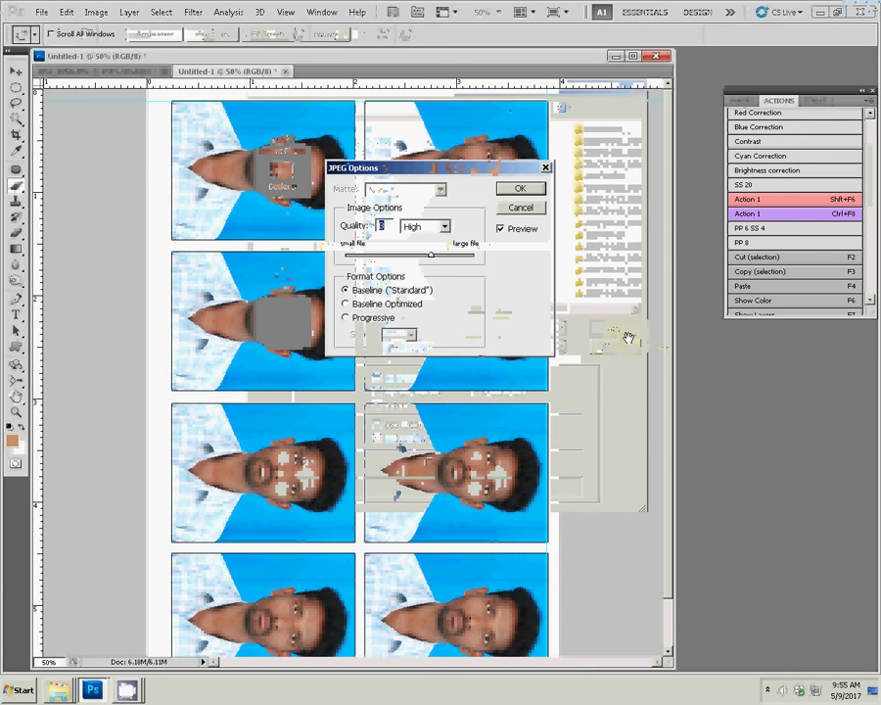
pyautogui.click(524, 189)
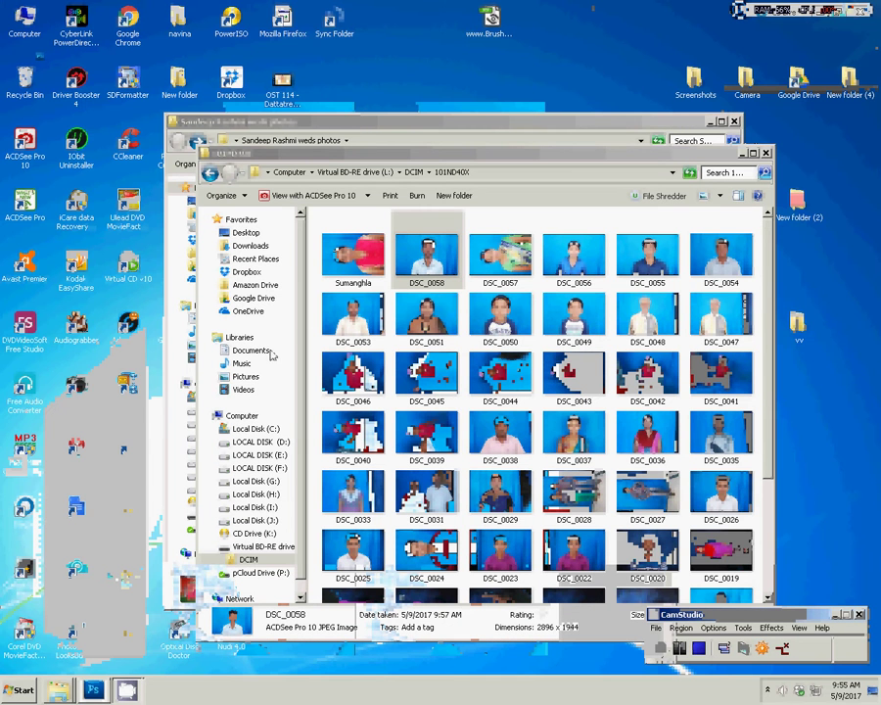
# Open Pictures in Explorer and select the saved qqqqqqq JPEG (1200 × 1800, 428 KB).
pyautogui.click(243, 377)
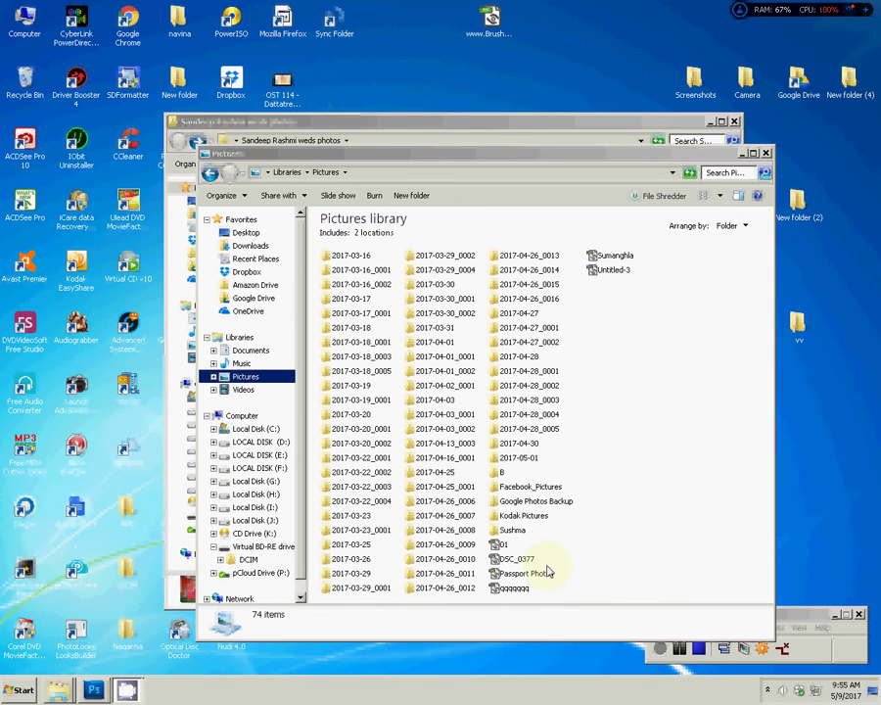
pyautogui.click(520, 588)
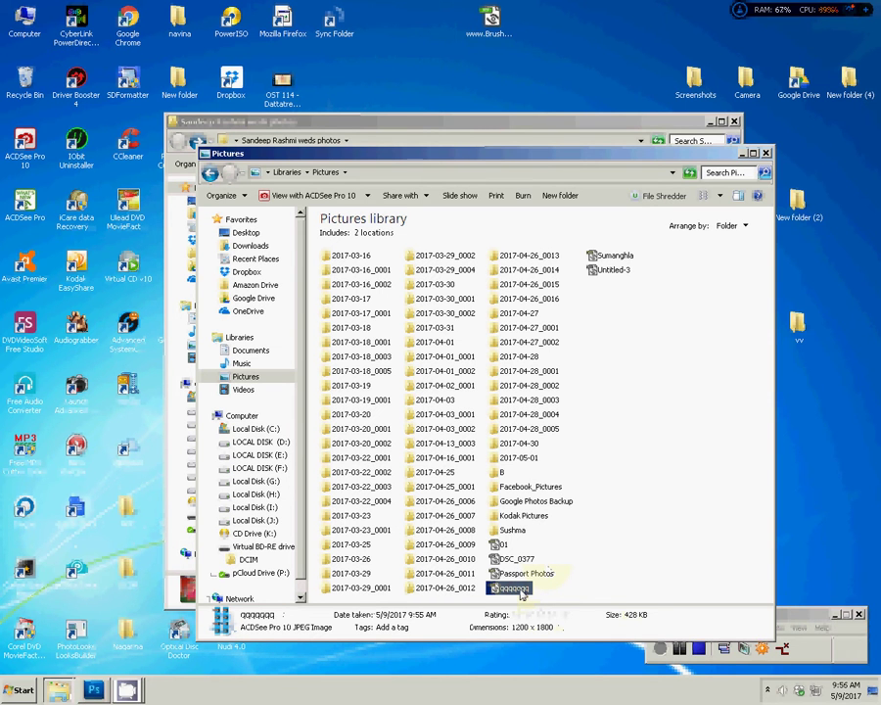
# Print qqqqqqq.jpg on the HiTi S420 on 4x6 paper via the Photo Printing Wizard.
pyautogui.rightClick(522, 592)
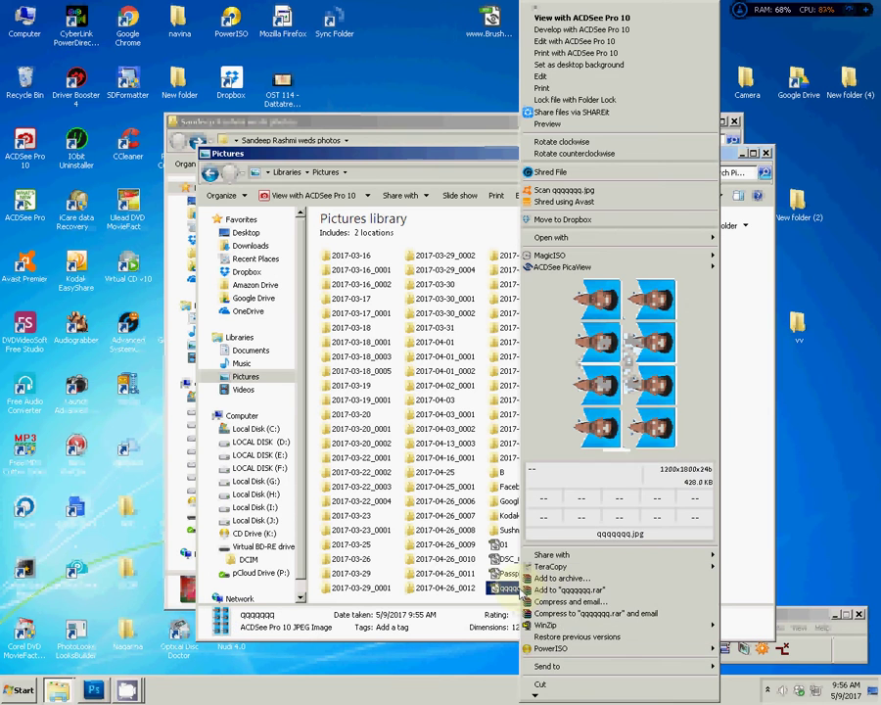
pyautogui.click(544, 88)
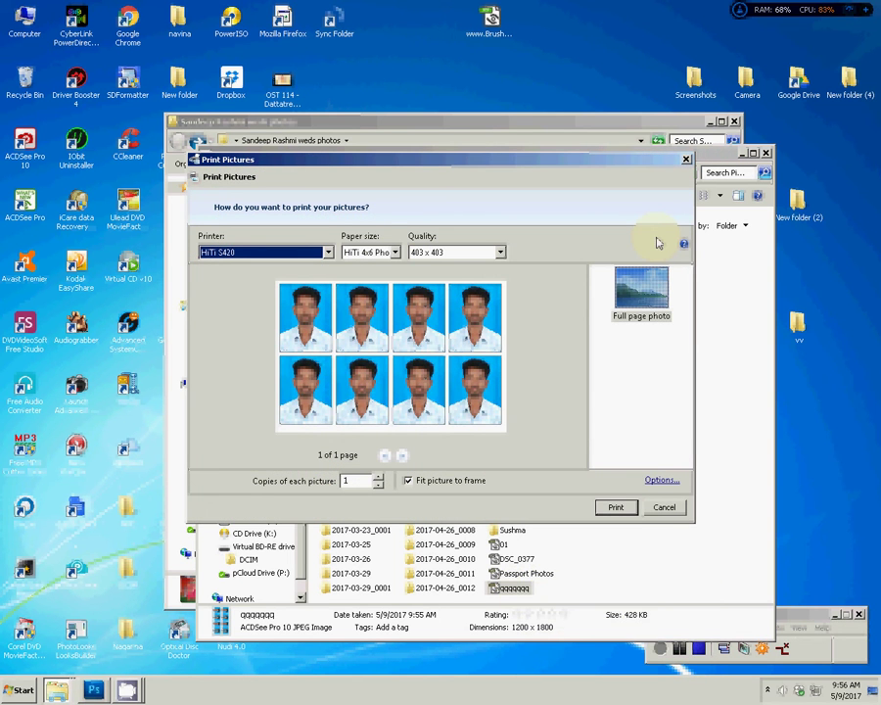
pyautogui.click(616, 507)
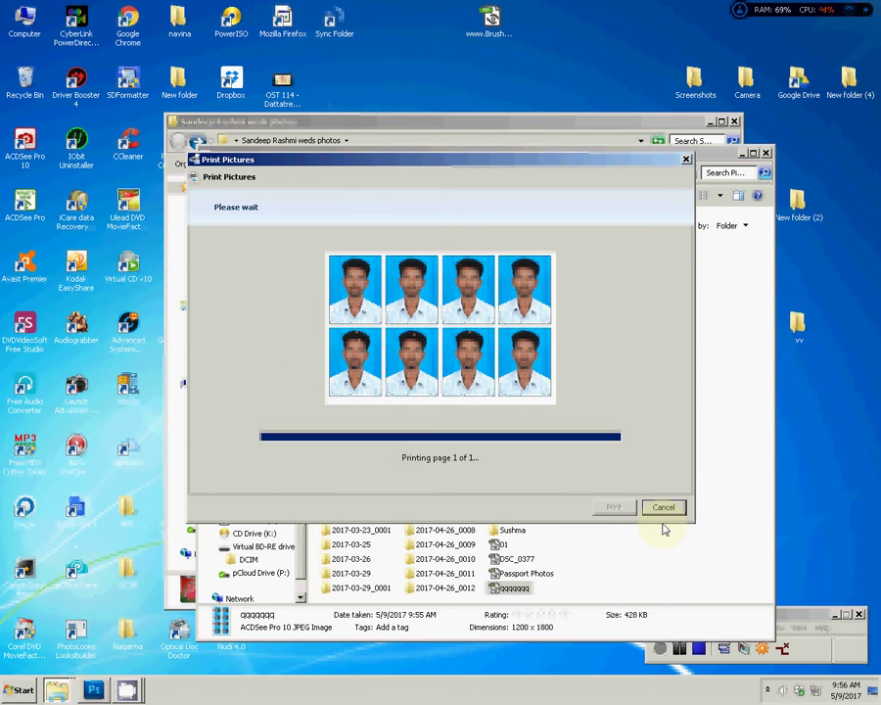